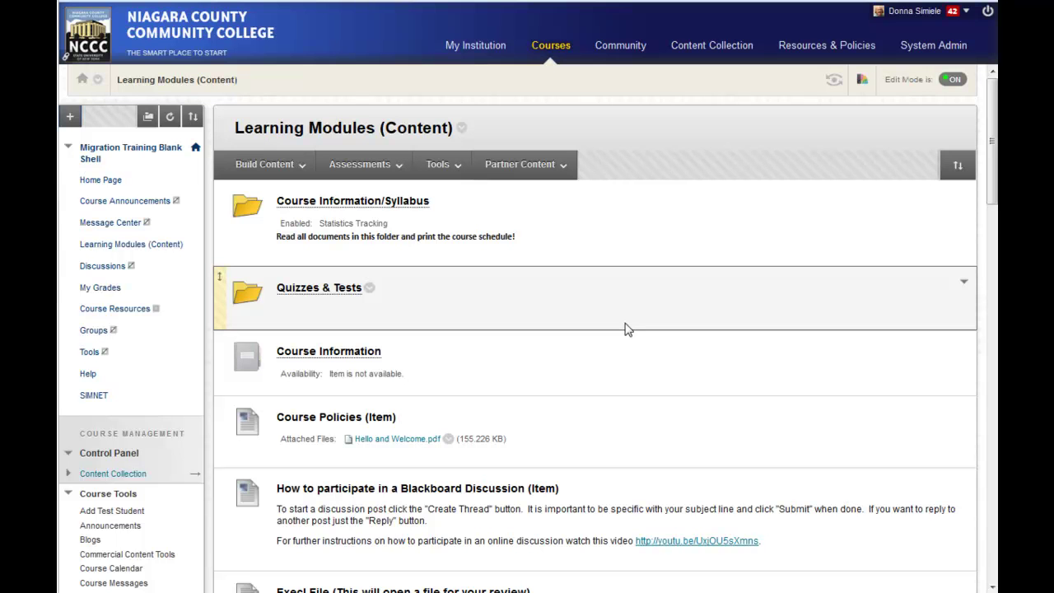
Create a blank page in Learning Modules and name it with the suggested entry "Link to video on How to Customize Your Blackboard Course".
{"action": "left_click", "coordinate": [262, 165]}
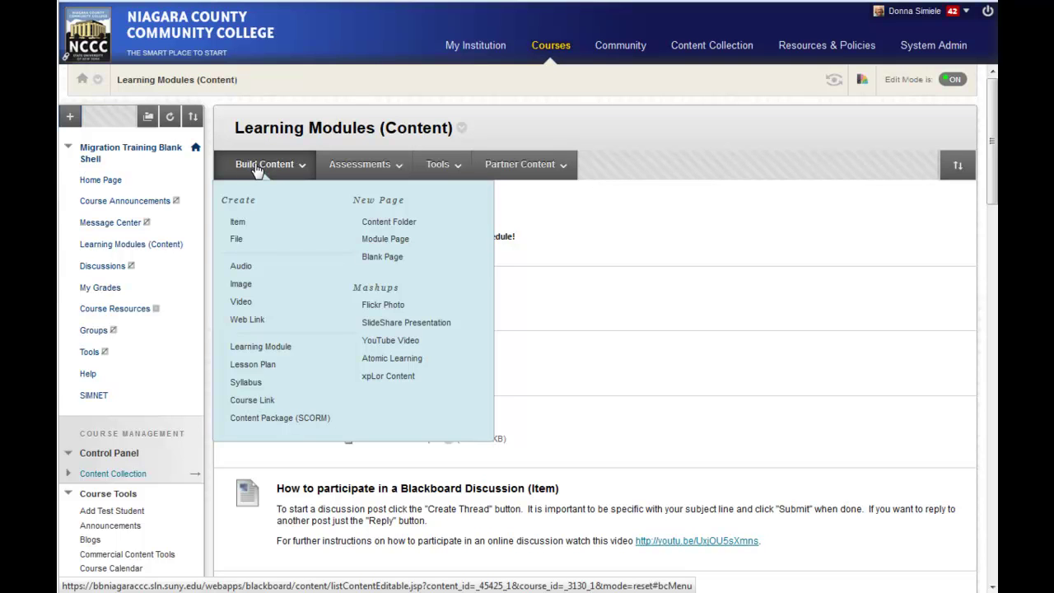
{"action": "left_click", "coordinate": [381, 257]}
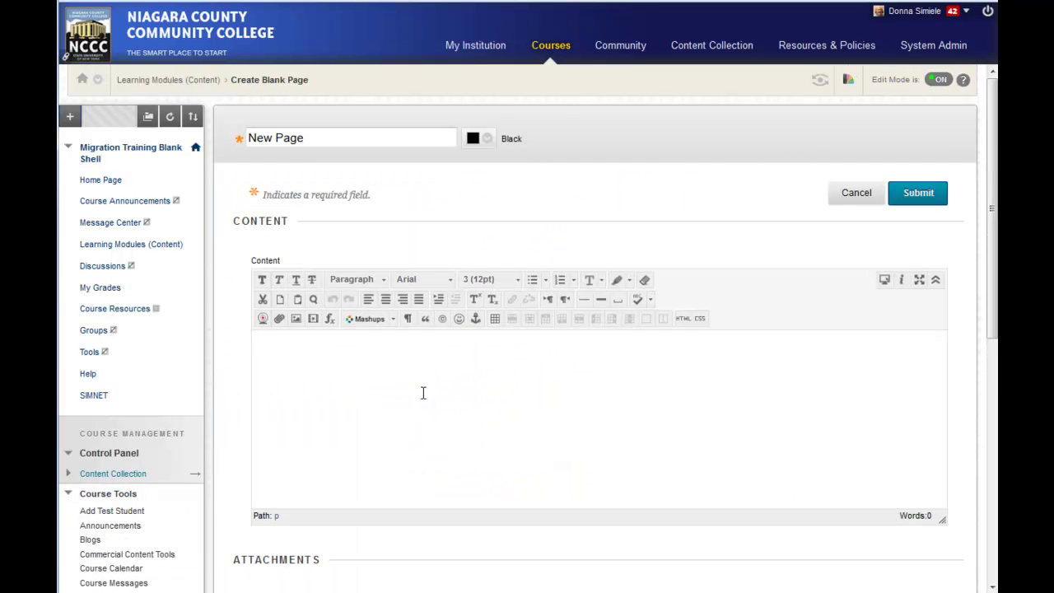
{"action": "triple_click", "coordinate": [323, 139]}
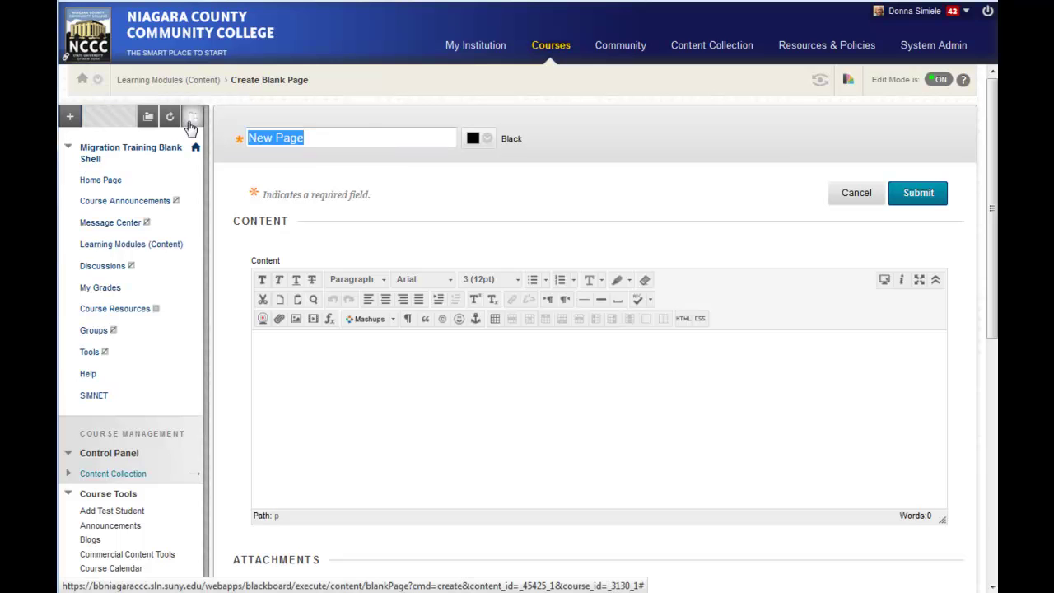
{"action": "type", "text": "Video"}
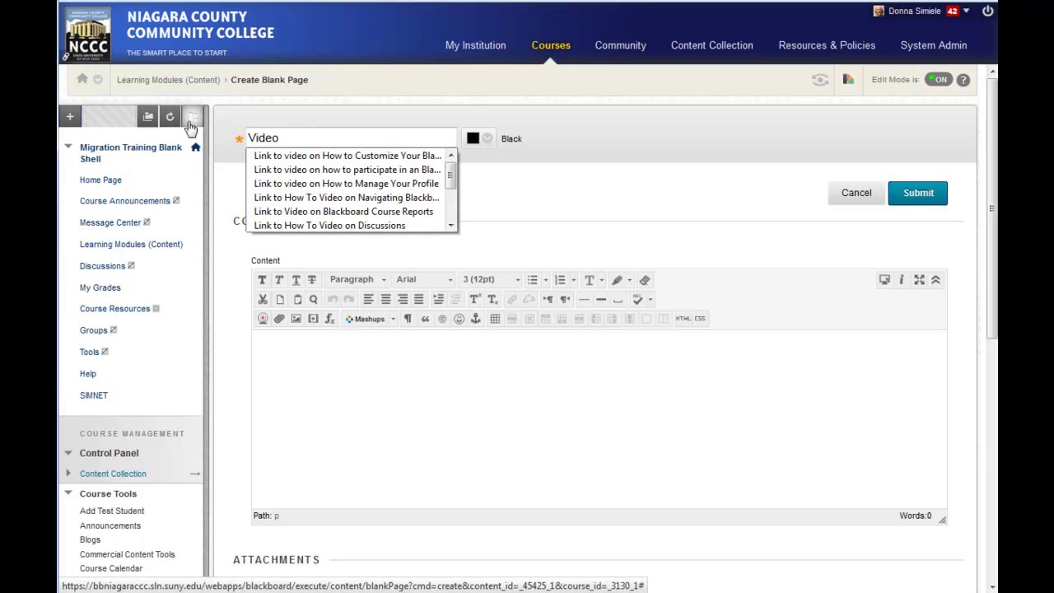
{"action": "left_click", "coordinate": [298, 155]}
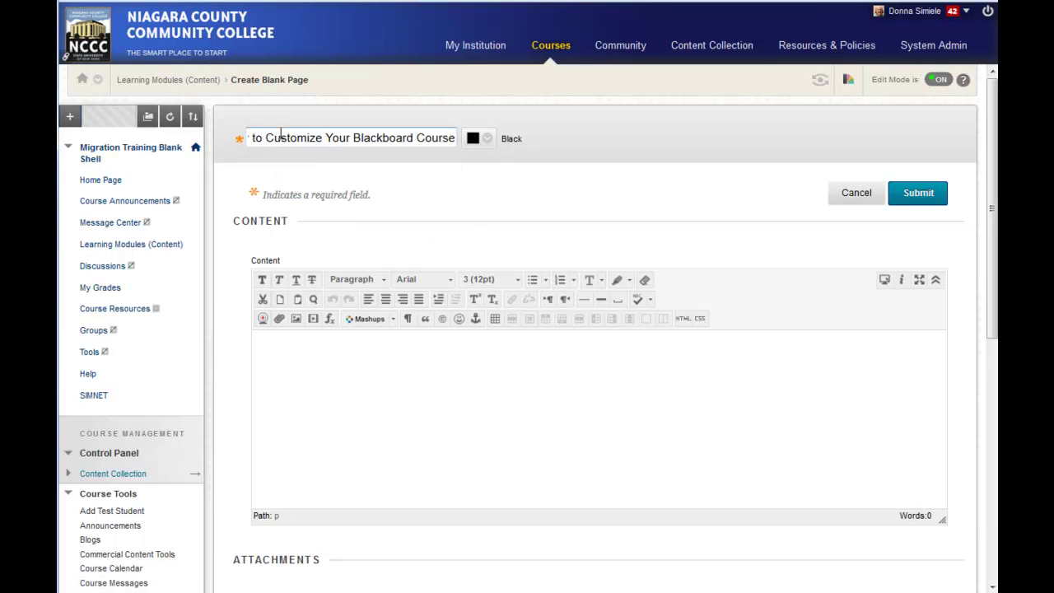
Reword the page name to "Link to video on How to Upload or Submit a Blackboard Assignment".
{"action": "left_click_drag", "start_coordinate": [268, 137], "coordinate": [351, 134]}
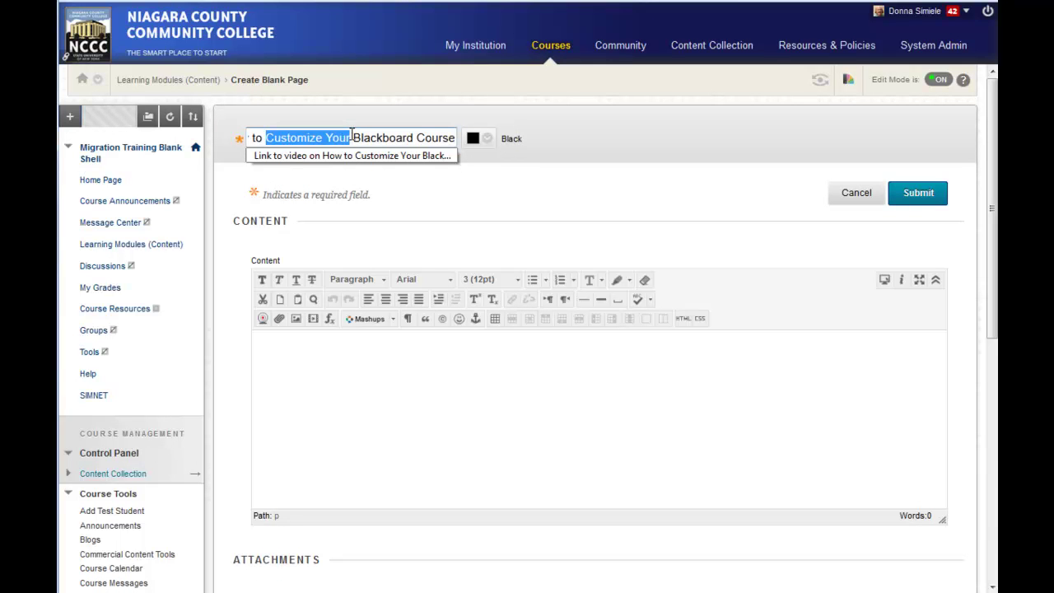
{"action": "type", "text": "Up"}
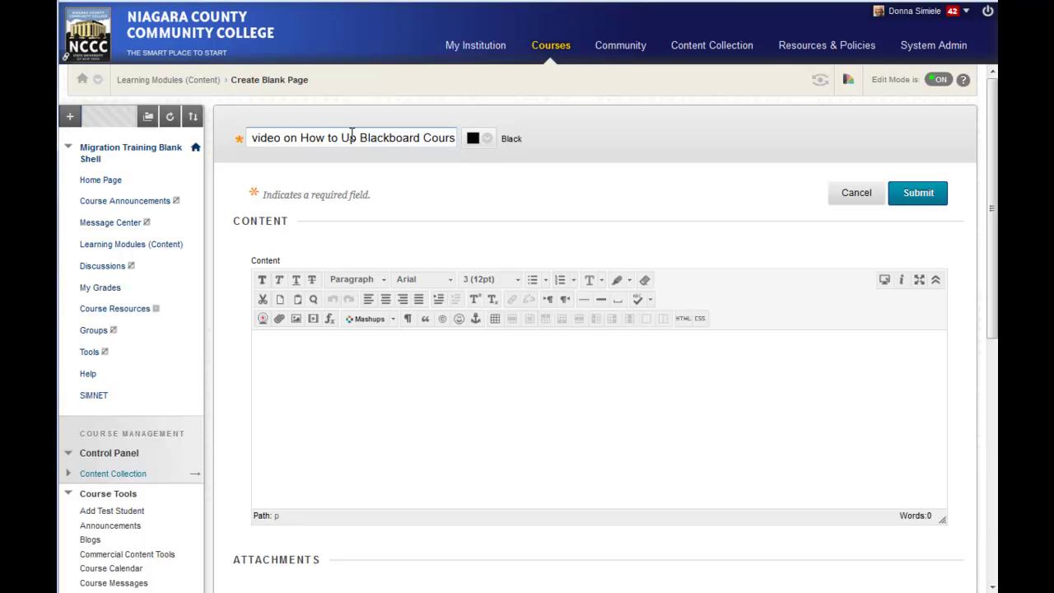
{"action": "type", "text": "load"}
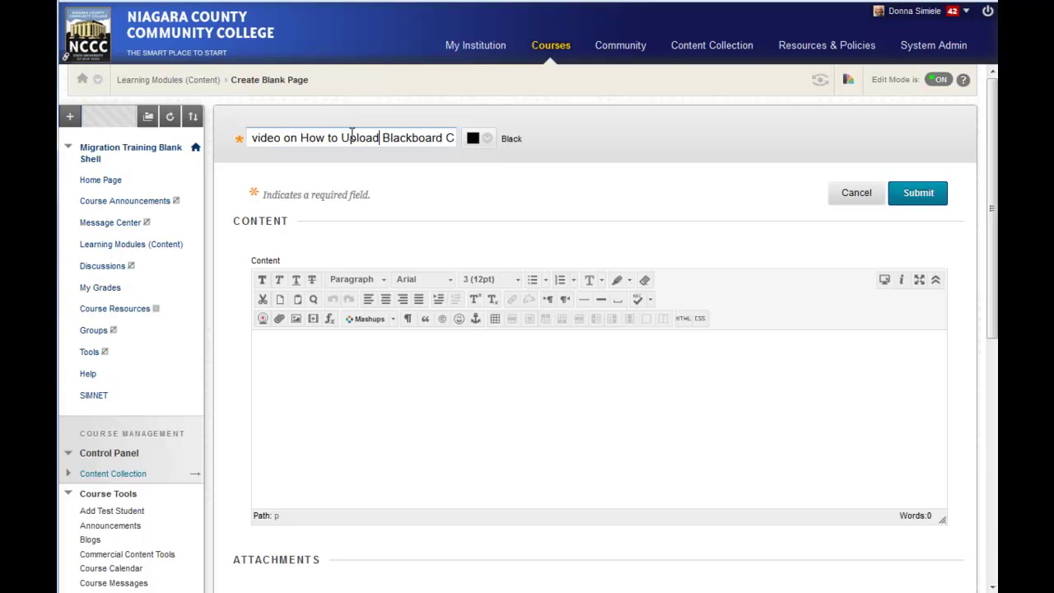
{"action": "type", "text": " or Submit a"}
{"action": "key", "text": "Right"}
{"action": "key", "text": "Right"}
{"action": "key", "text": "Right"}
{"action": "key", "text": "Right"}
{"action": "key", "text": "Right"}
{"action": "key", "text": "Right"}
{"action": "key", "text": "Right"}
{"action": "key", "text": "Right"}
{"action": "key", "text": "Right"}
{"action": "key", "text": "Right"}
{"action": "key", "text": "Right"}
{"action": "key", "text": "Right"}
{"action": "key", "text": "Right"}
{"action": "key", "text": "Right"}
{"action": "key", "text": "Right"}
{"action": "key", "text": "Right"}
{"action": "key", "text": "Right"}
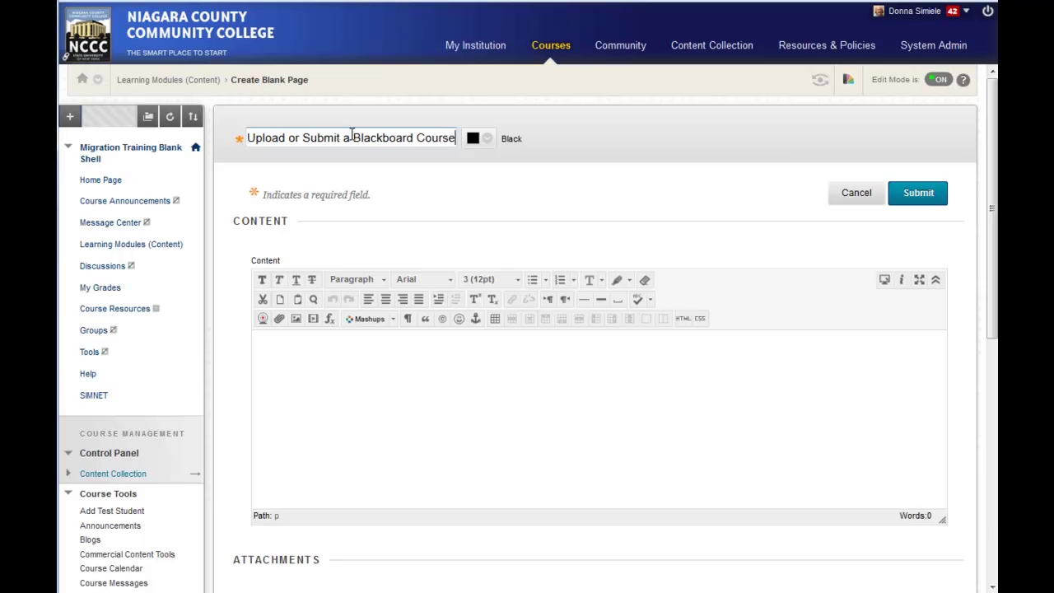
{"action": "key", "text": "Left"}
{"action": "key", "text": "Left"}
{"action": "key", "text": "Left"}
{"action": "key", "text": "Left"}
{"action": "key", "text": "Left"}
{"action": "key", "text": "Left"}
{"action": "key", "text": "Left"}
{"action": "key", "text": "Left"}
{"action": "key", "text": "Left"}
{"action": "key", "text": "Left"}
{"action": "key", "text": "Left"}
{"action": "key", "text": "Left"}
{"action": "key", "text": "Left"}
{"action": "key", "text": "Left"}
{"action": "key", "text": "Left"}
{"action": "key", "text": "Left"}
{"action": "key", "text": "Left"}
{"action": "key", "text": "Left"}
{"action": "key", "text": "Left"}
{"action": "key", "text": "Left"}
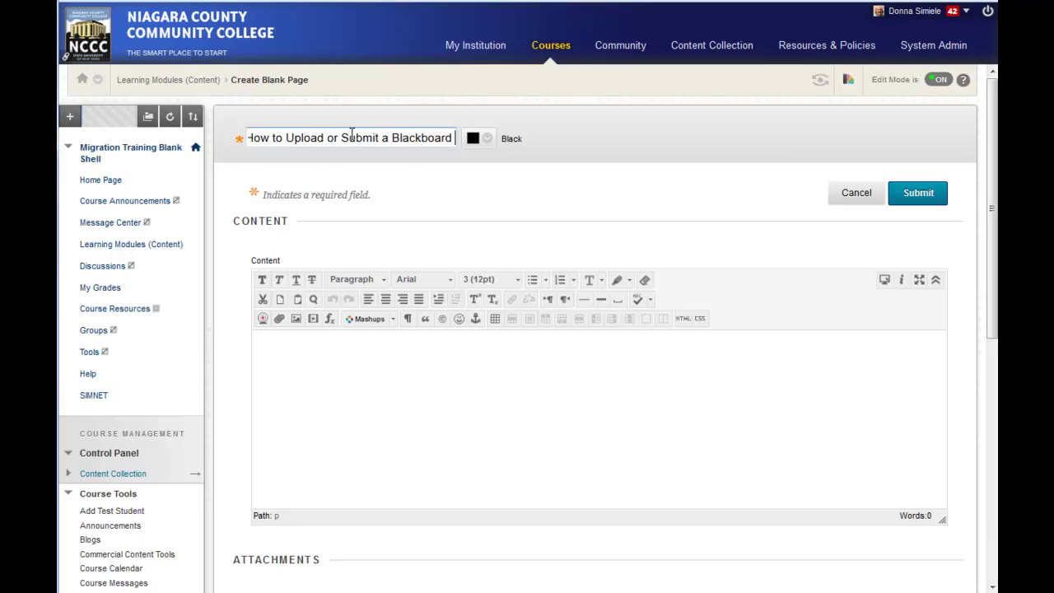
{"action": "type", "text": "Assig"}
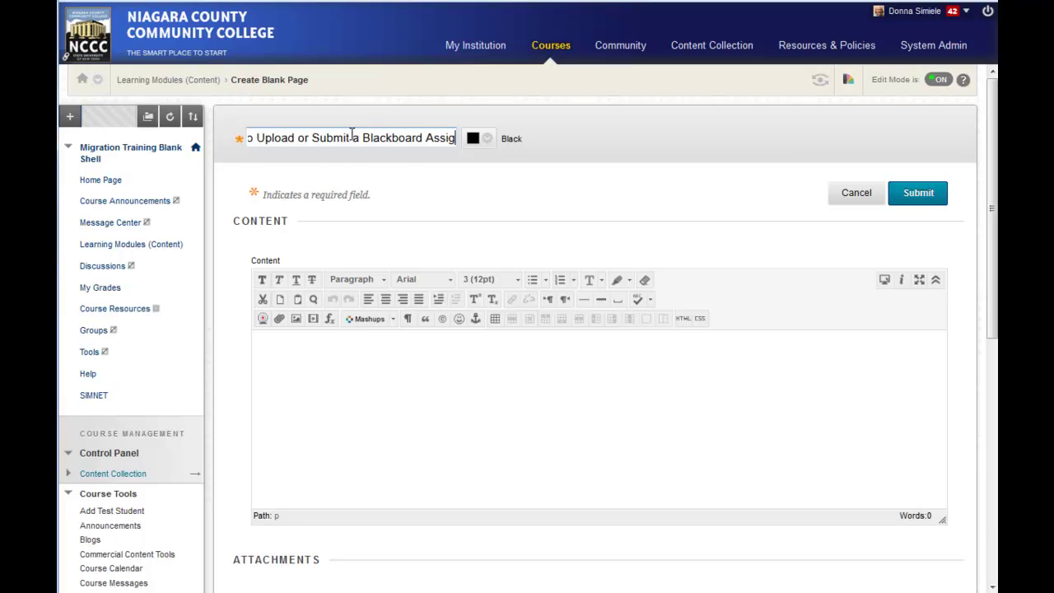
{"action": "type", "text": "nment"}
{"action": "left_click", "coordinate": [408, 359]}
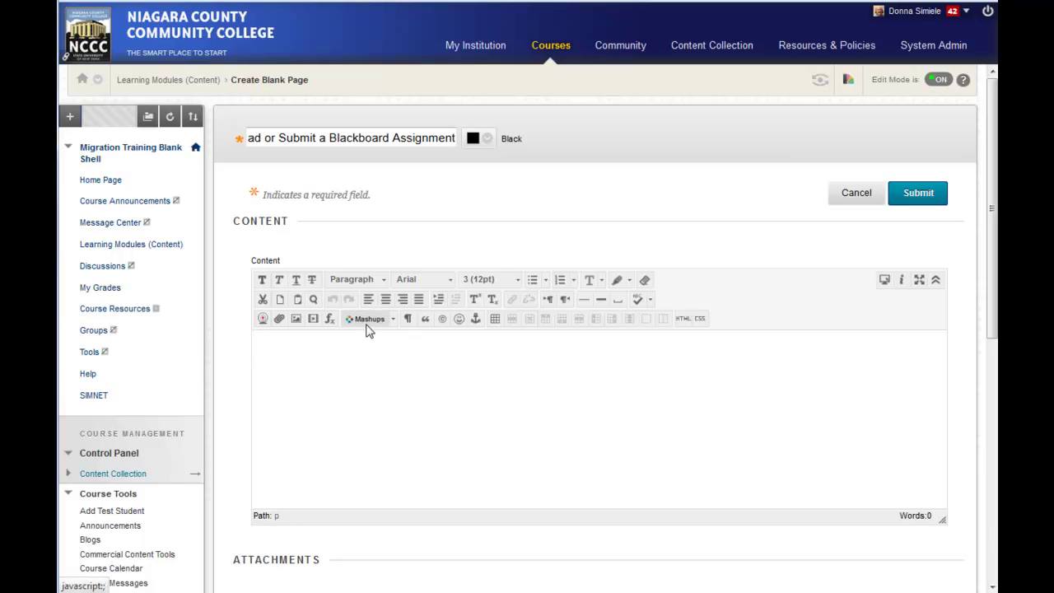
{"action": "left_click", "coordinate": [393, 322]}
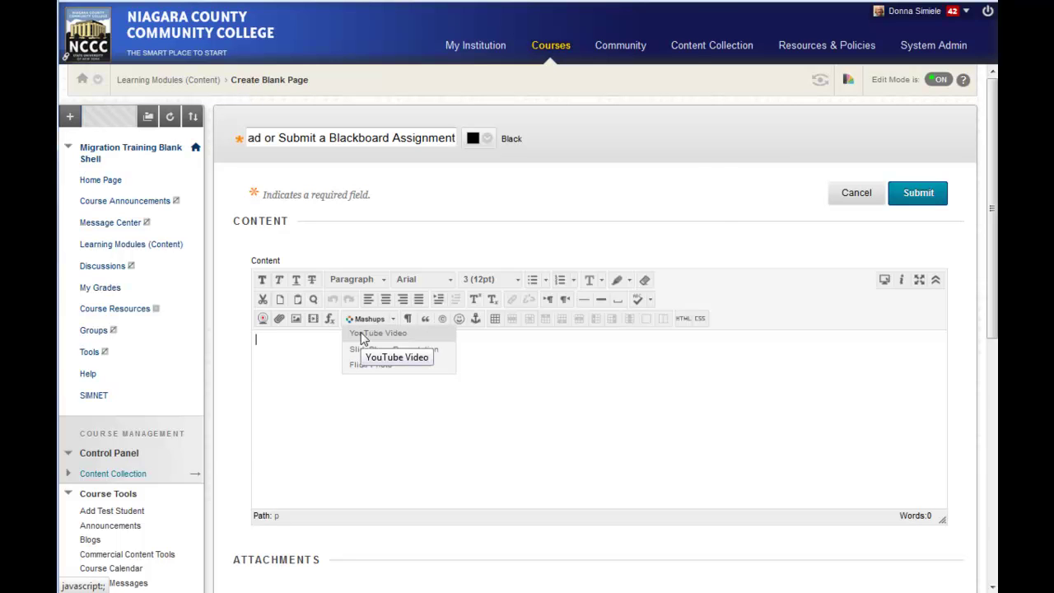
{"action": "left_click", "coordinate": [362, 337]}
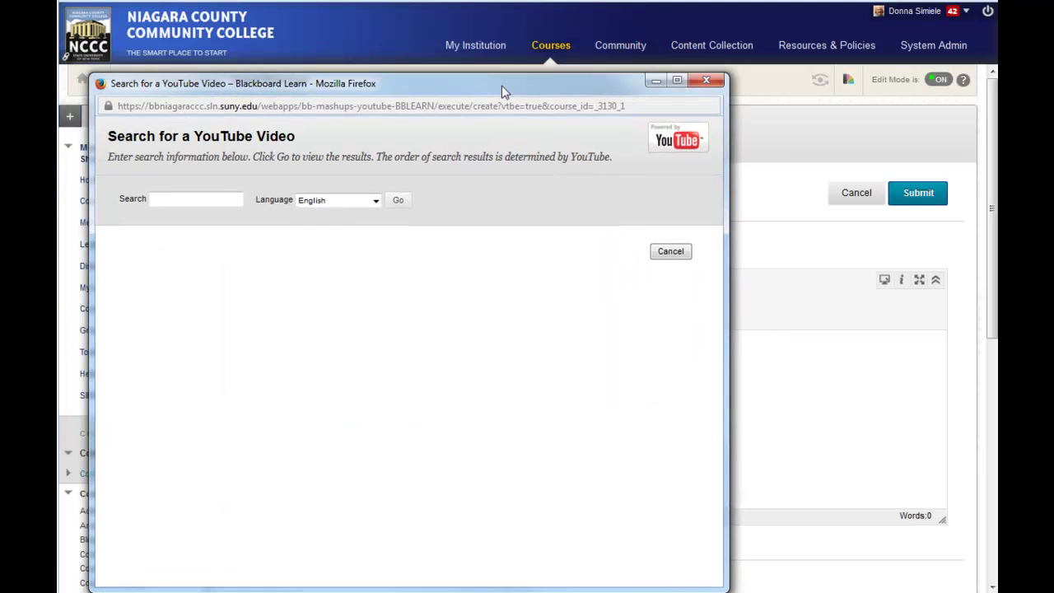
{"action": "left_click", "coordinate": [161, 200]}
{"action": "left_click_drag", "start_coordinate": [464, 84], "coordinate": [486, 47]}
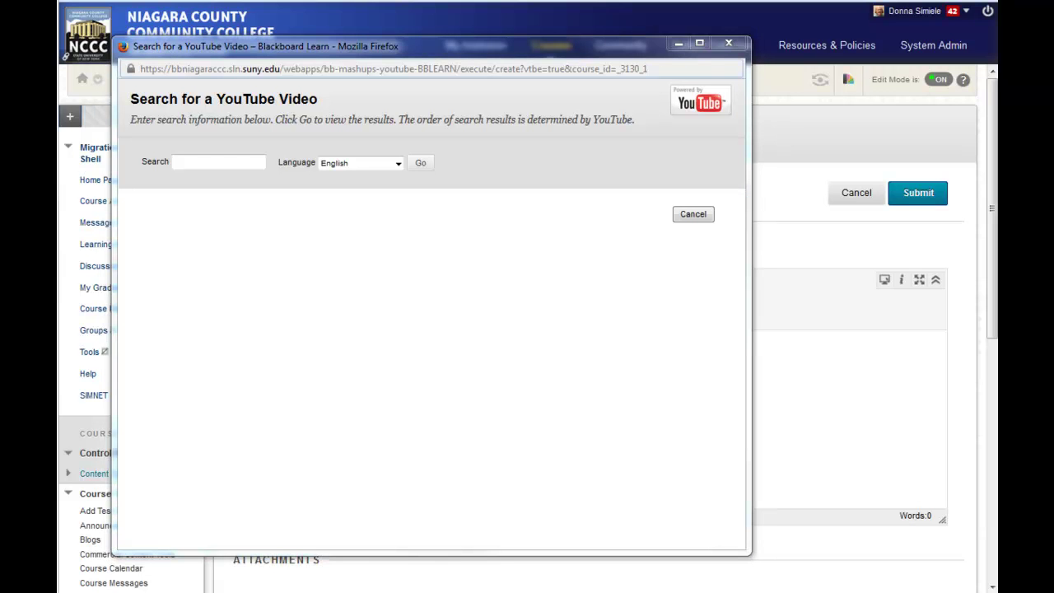
{"action": "left_click", "coordinate": [221, 161]}
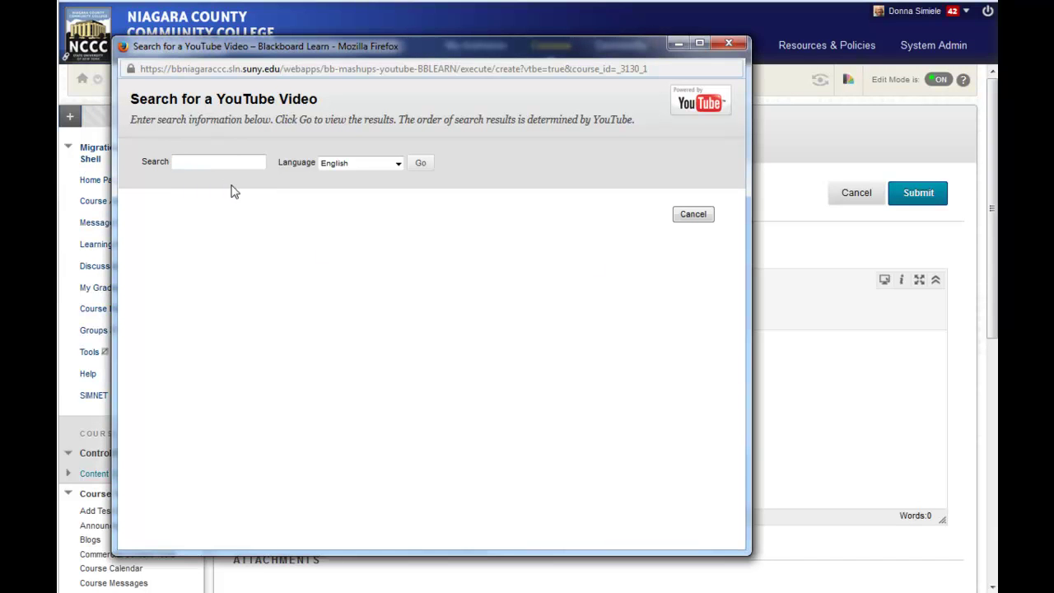
{"action": "type", "text": "http://youtu.be/7ZuZW9-KAjY"}
{"action": "left_click", "coordinate": [418, 163]}
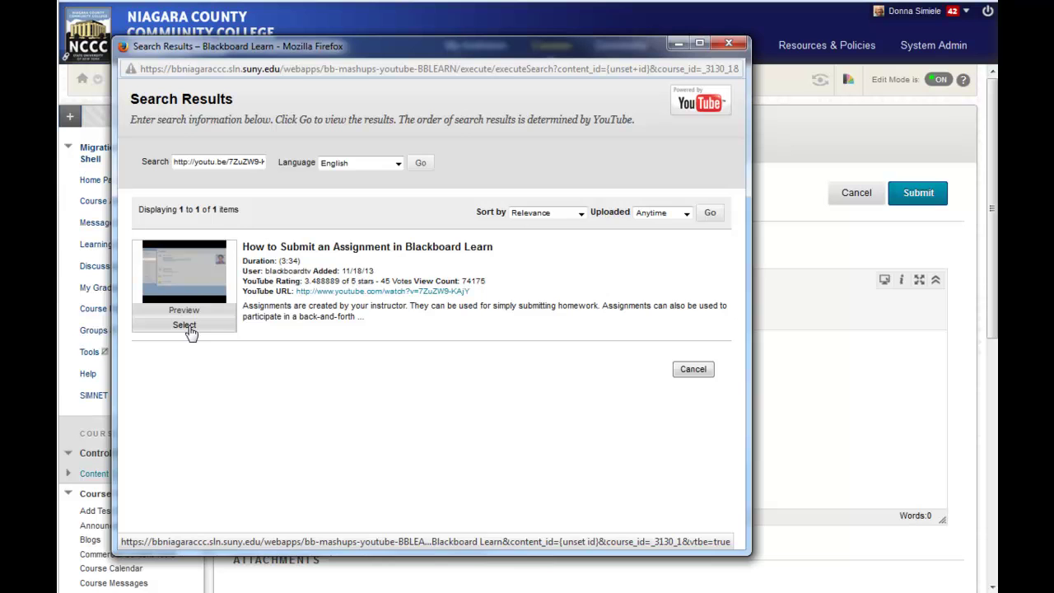
{"action": "left_click", "coordinate": [188, 327]}
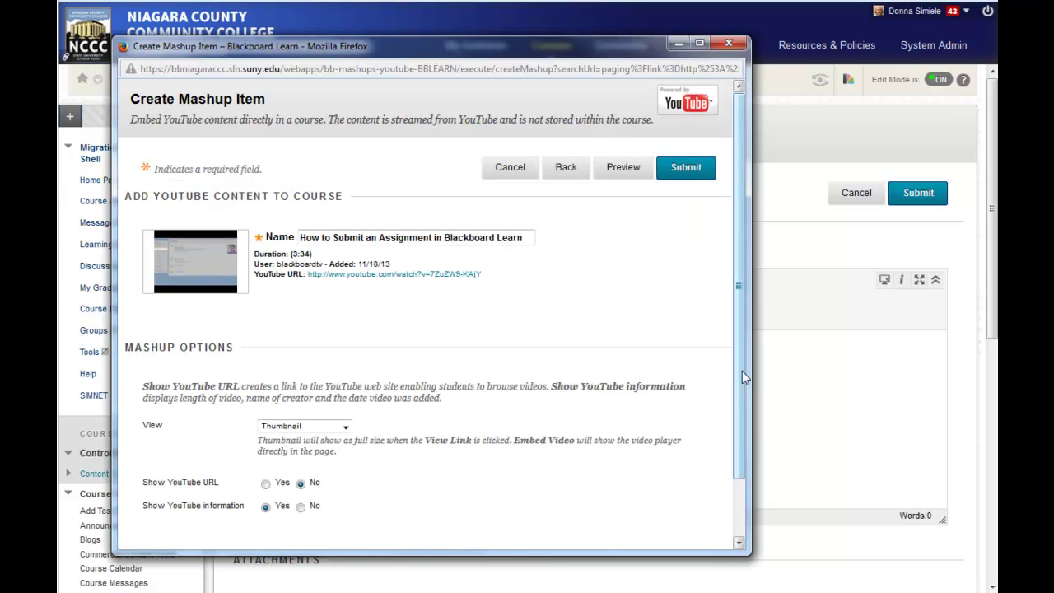
Set the mashup's view to Embed Video, show the YouTube URL, and submit it into the page content.
{"action": "left_click_drag", "start_coordinate": [739, 371], "coordinate": [739, 443]}
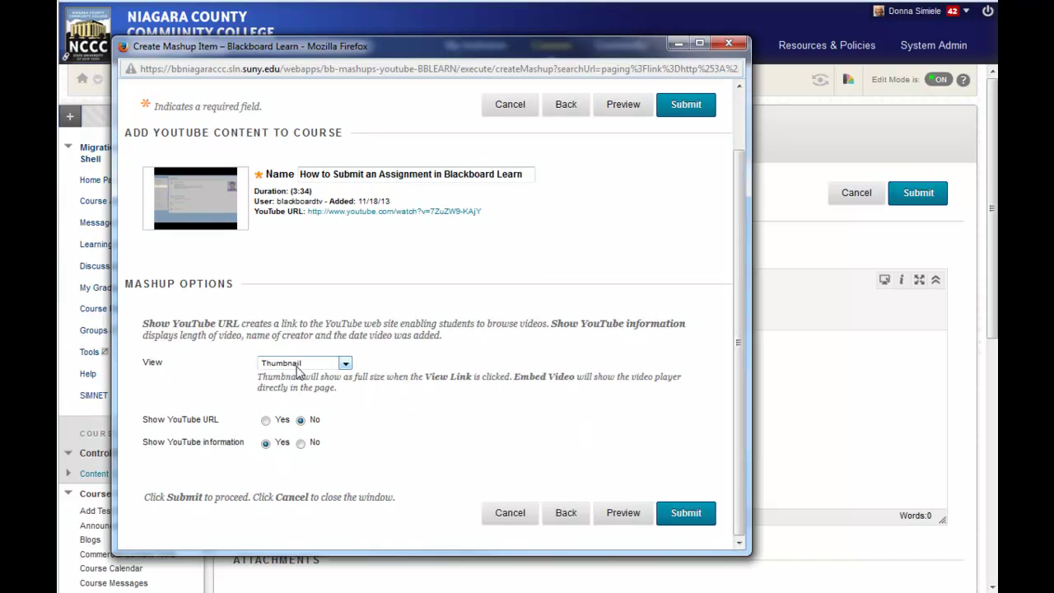
{"action": "left_click", "coordinate": [346, 364]}
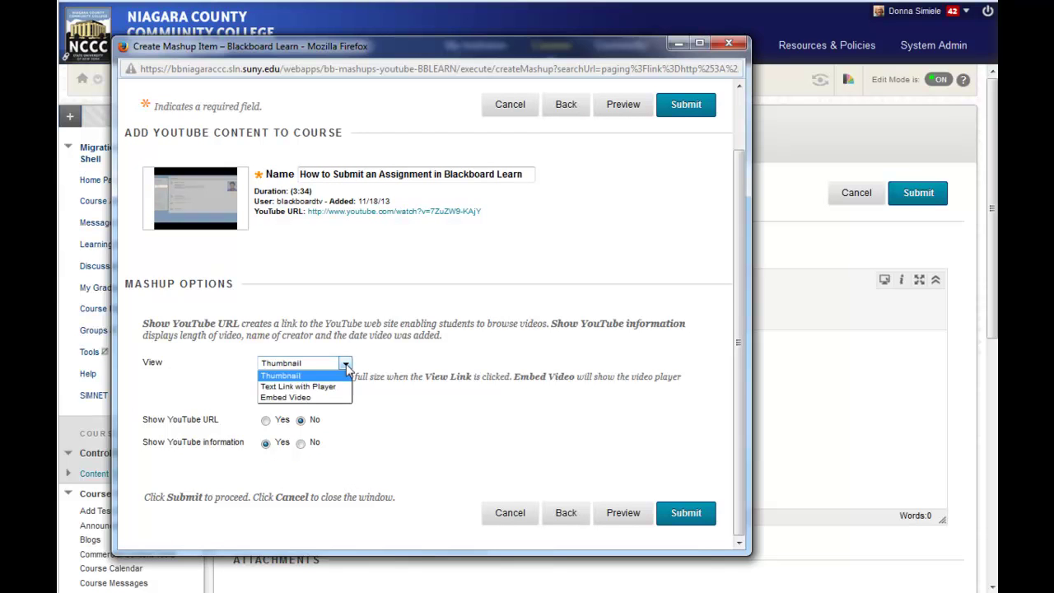
{"action": "left_click", "coordinate": [311, 398]}
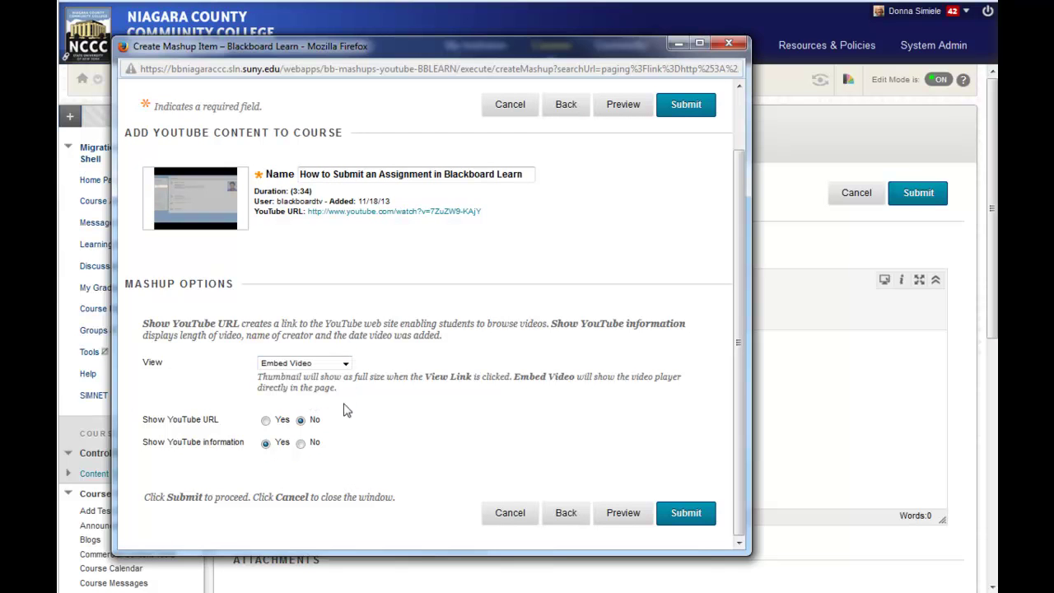
{"action": "left_click", "coordinate": [266, 421]}
{"action": "left_click", "coordinate": [690, 514]}
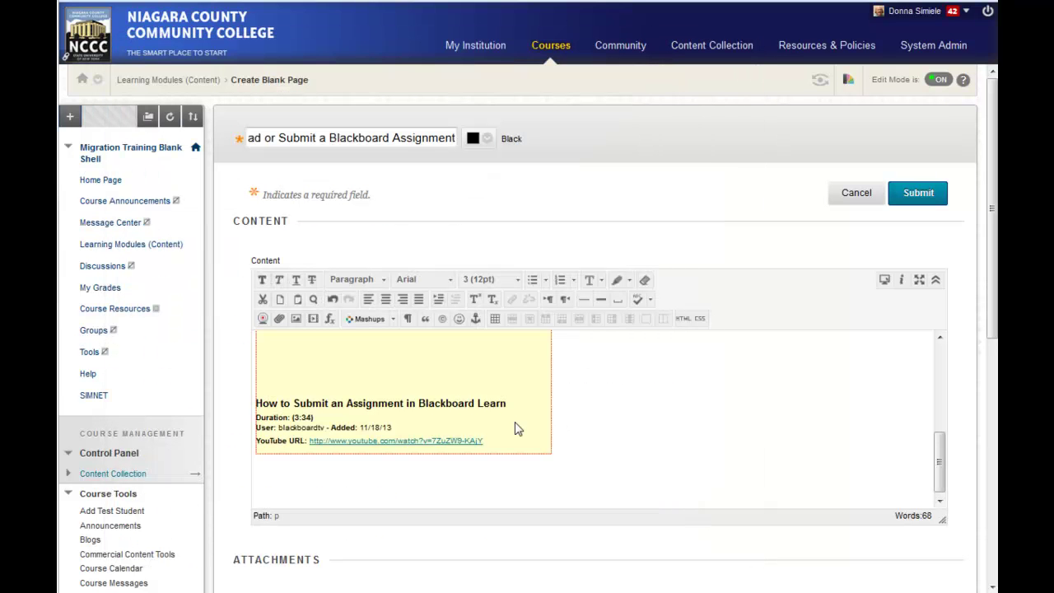
Try to enlarge the embedded video's frame in the page content from its lower-right corner.
{"action": "left_click", "coordinate": [939, 338]}
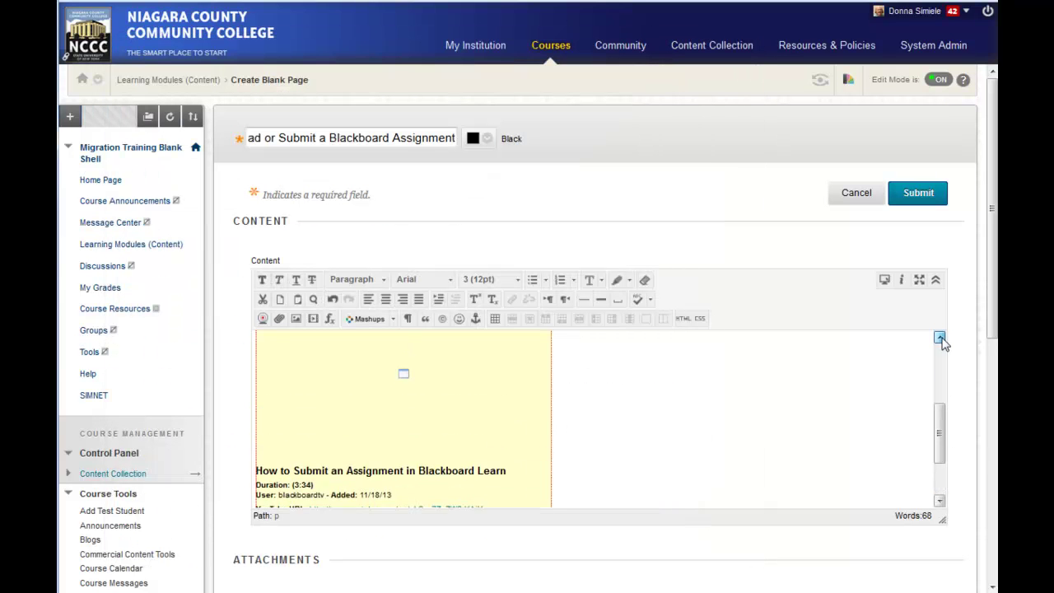
{"action": "left_click", "coordinate": [497, 452]}
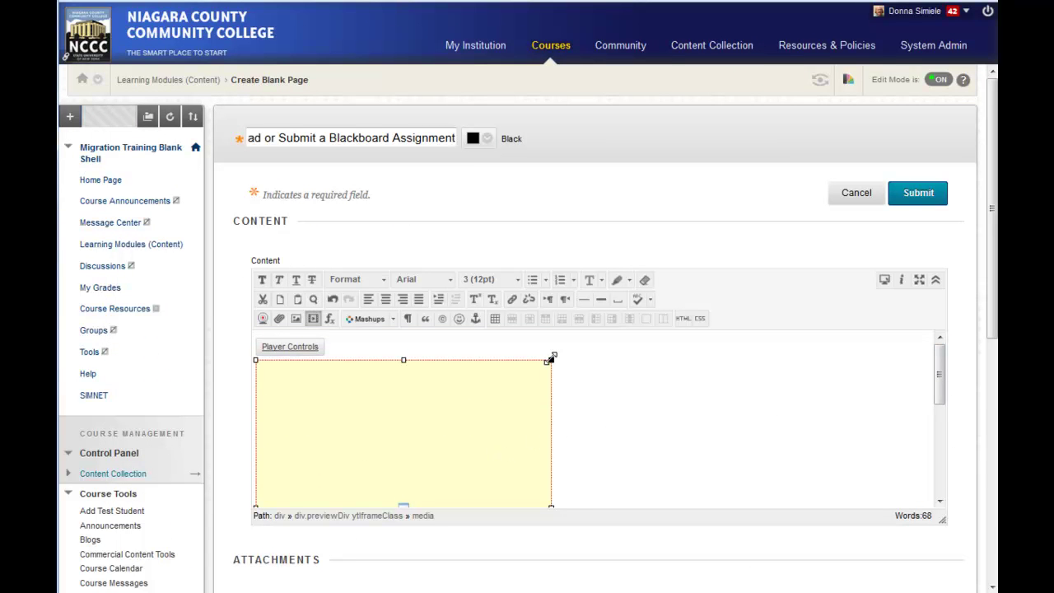
{"action": "scroll", "coordinate": [590, 391], "scroll_direction": "down", "scroll_amount": 1}
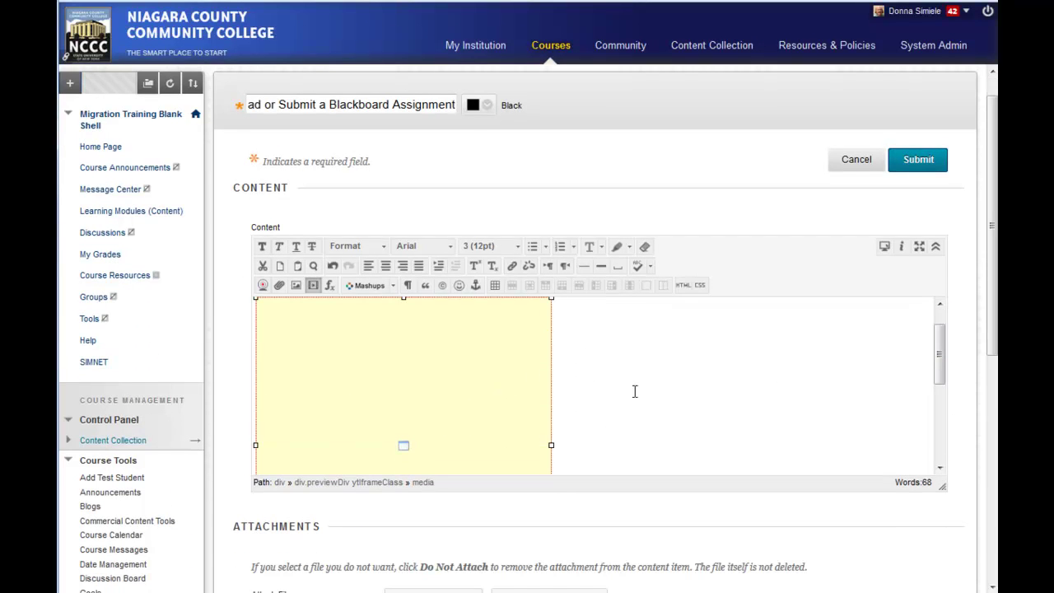
{"action": "scroll", "coordinate": [638, 453], "scroll_direction": "down", "scroll_amount": 2}
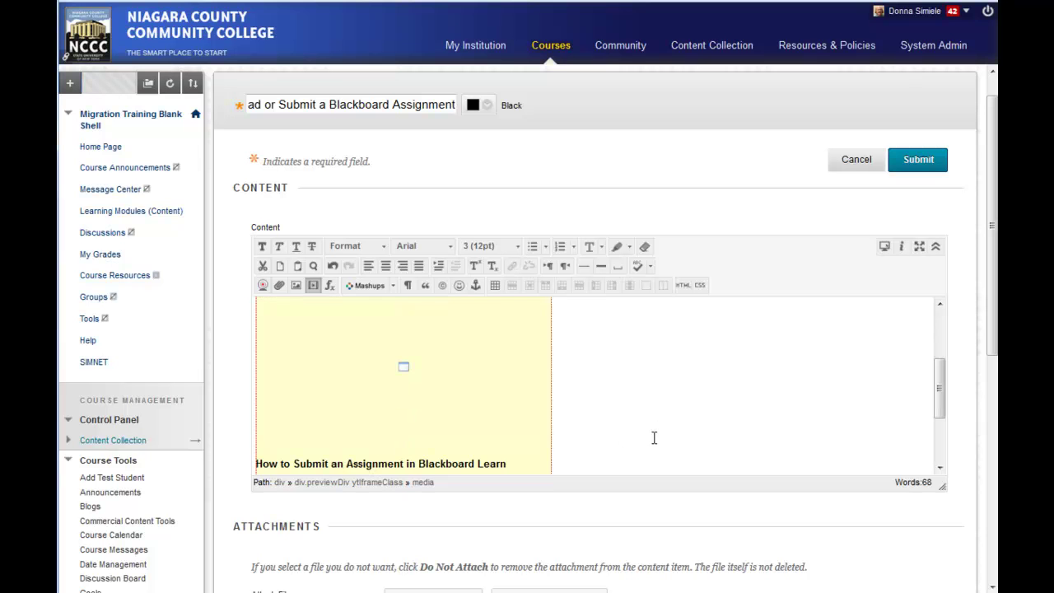
{"action": "left_click", "coordinate": [532, 463]}
{"action": "left_click", "coordinate": [940, 469]}
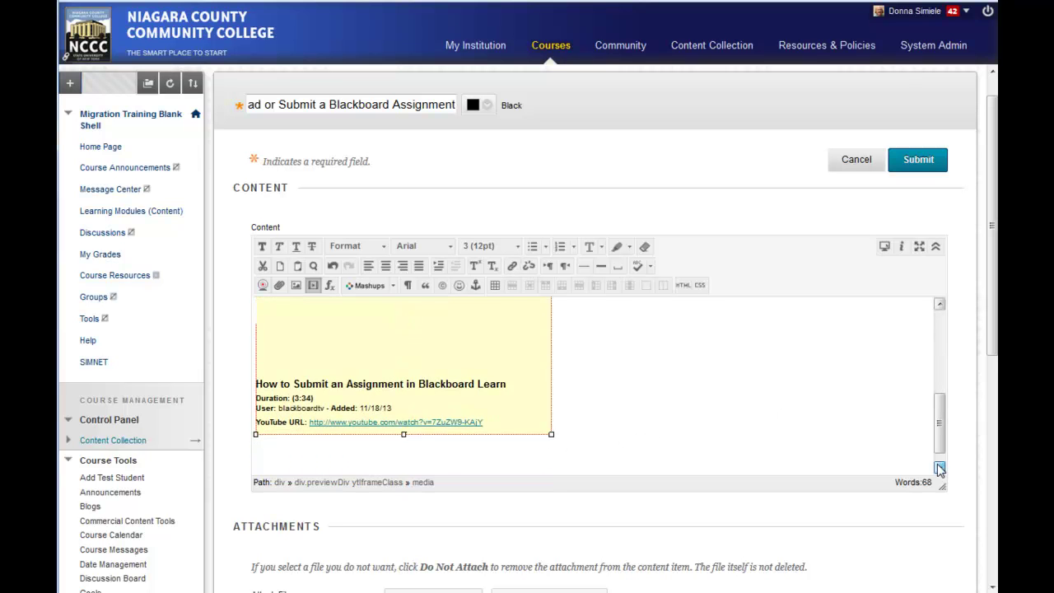
{"action": "left_click_drag", "start_coordinate": [551, 417], "coordinate": [595, 447]}
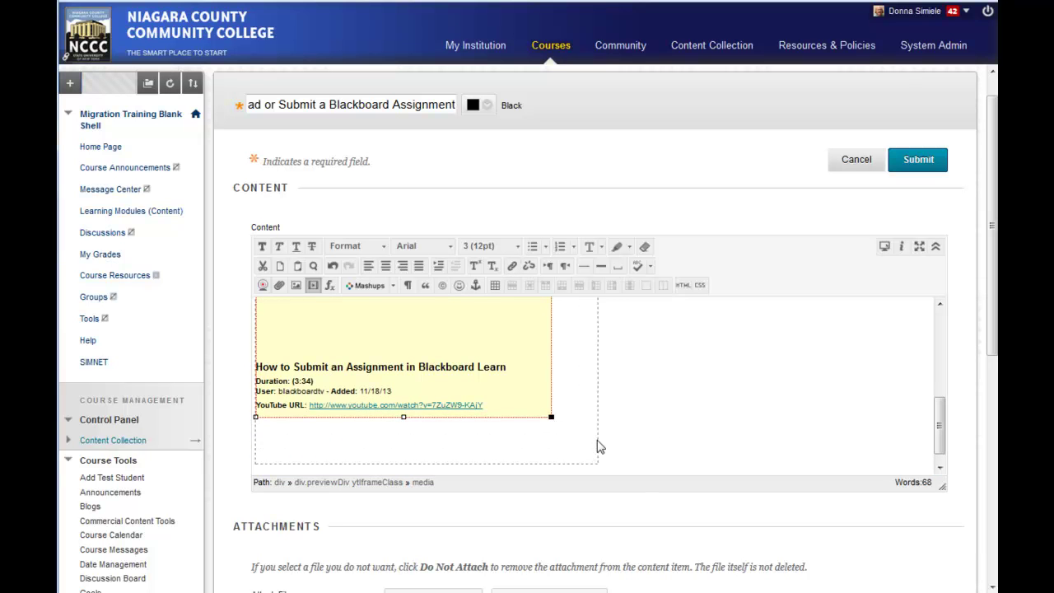
{"action": "left_click", "coordinate": [733, 401]}
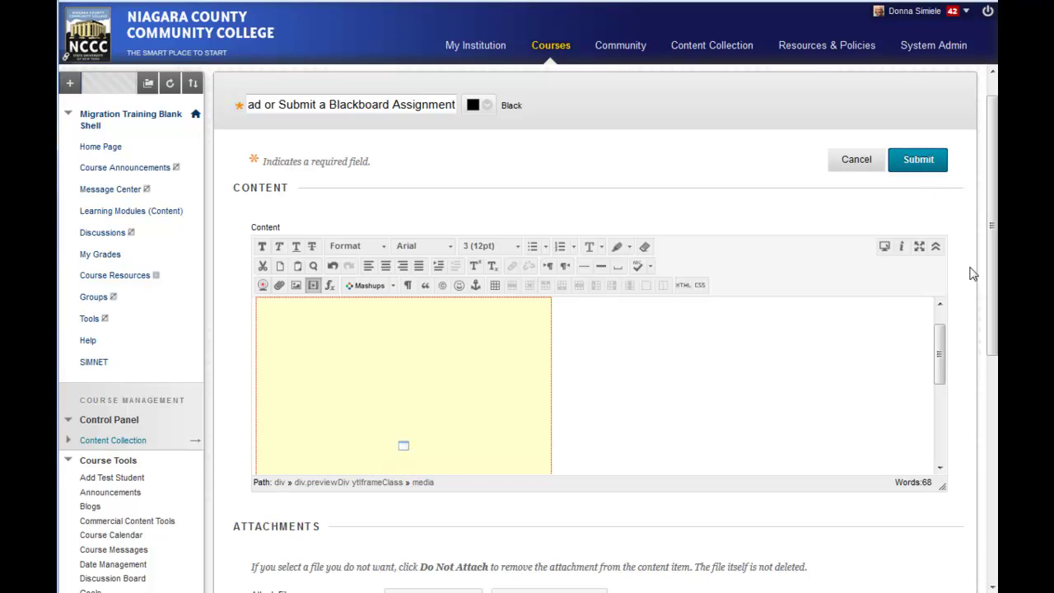
Enable tracking the number of views for the page and submit it.
{"action": "left_click_drag", "start_coordinate": [987, 260], "coordinate": [987, 454]}
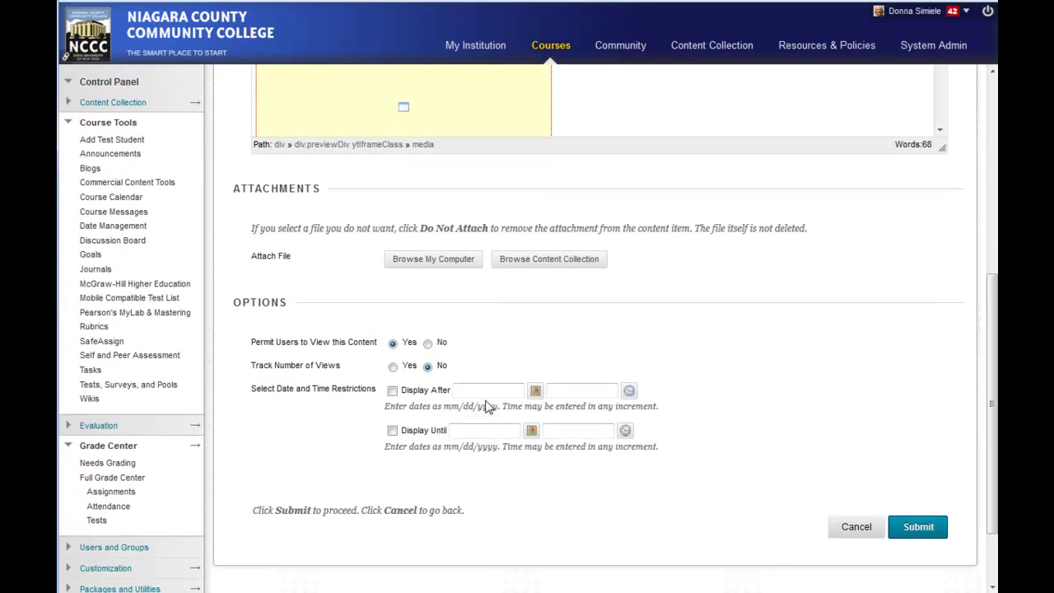
{"action": "left_click", "coordinate": [392, 368]}
{"action": "left_click", "coordinate": [913, 531]}
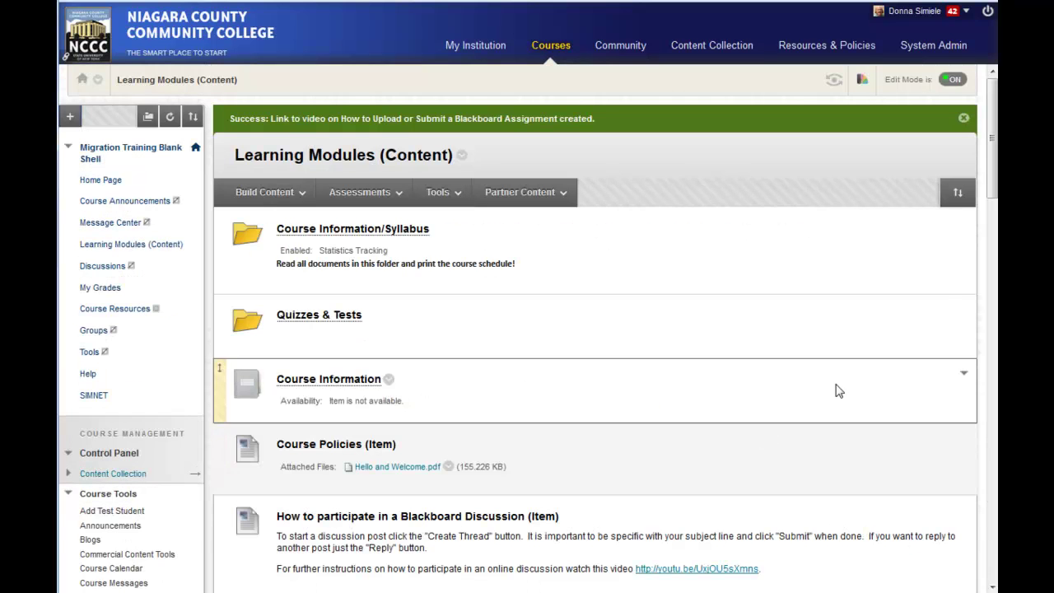
Open the new assignment video page at the end of the Learning Modules content and switch Edit Mode off.
{"action": "left_click_drag", "start_coordinate": [992, 138], "coordinate": [978, 552]}
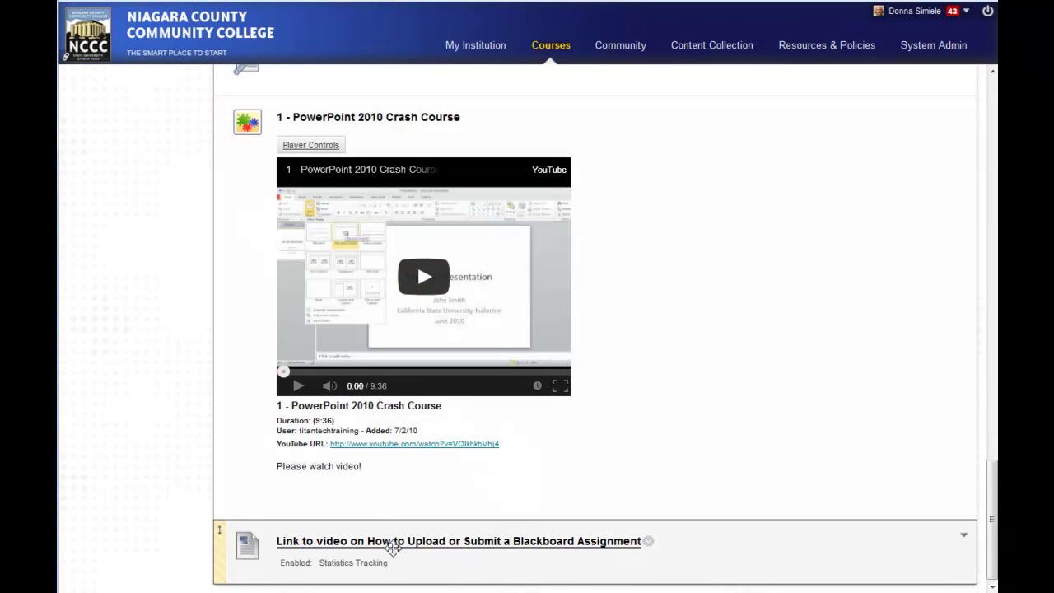
{"action": "left_click", "coordinate": [400, 545]}
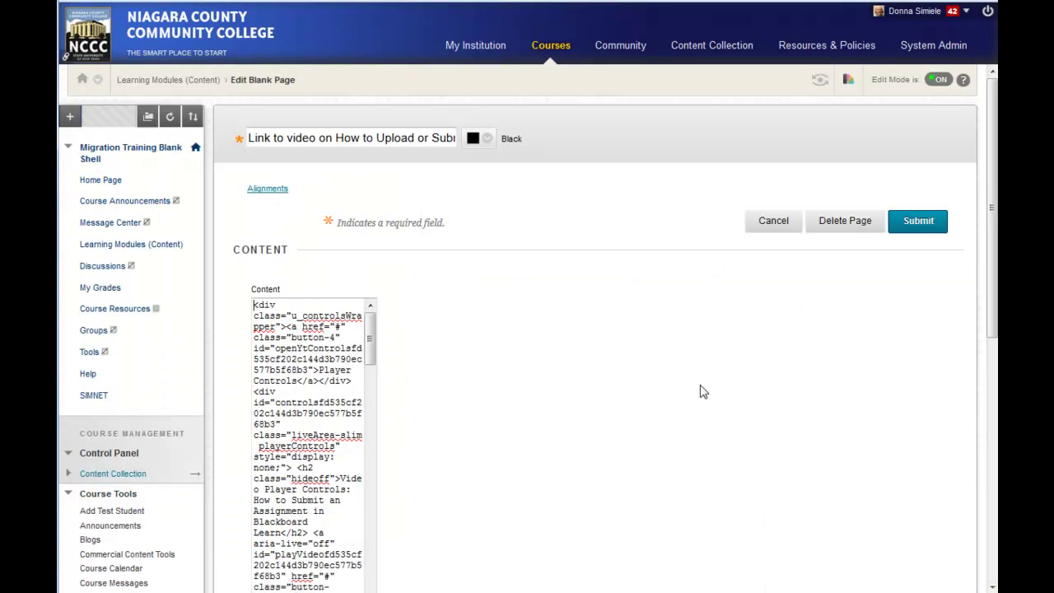
{"action": "left_click", "coordinate": [938, 79]}
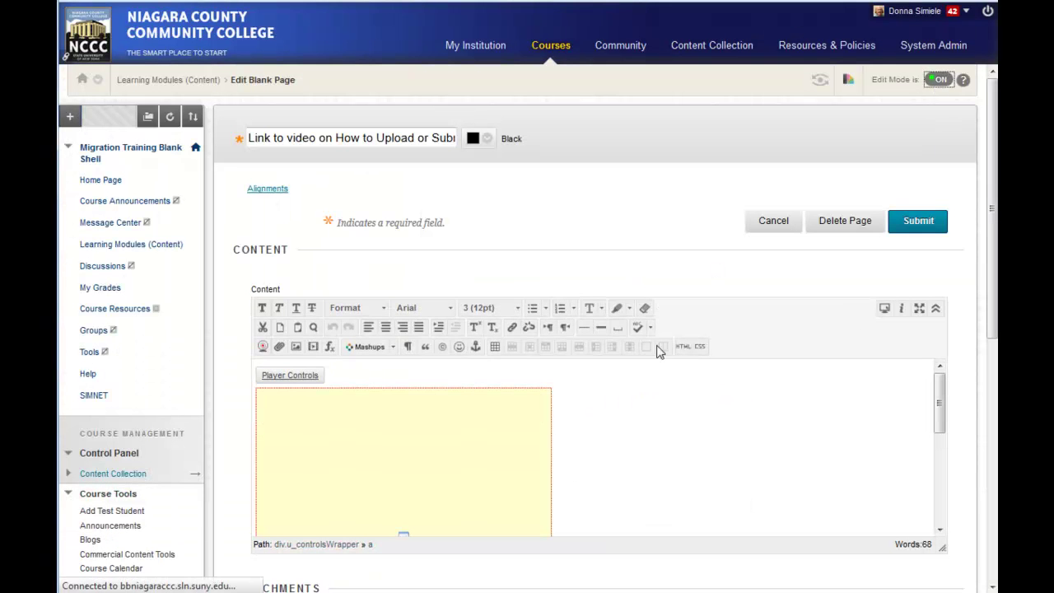